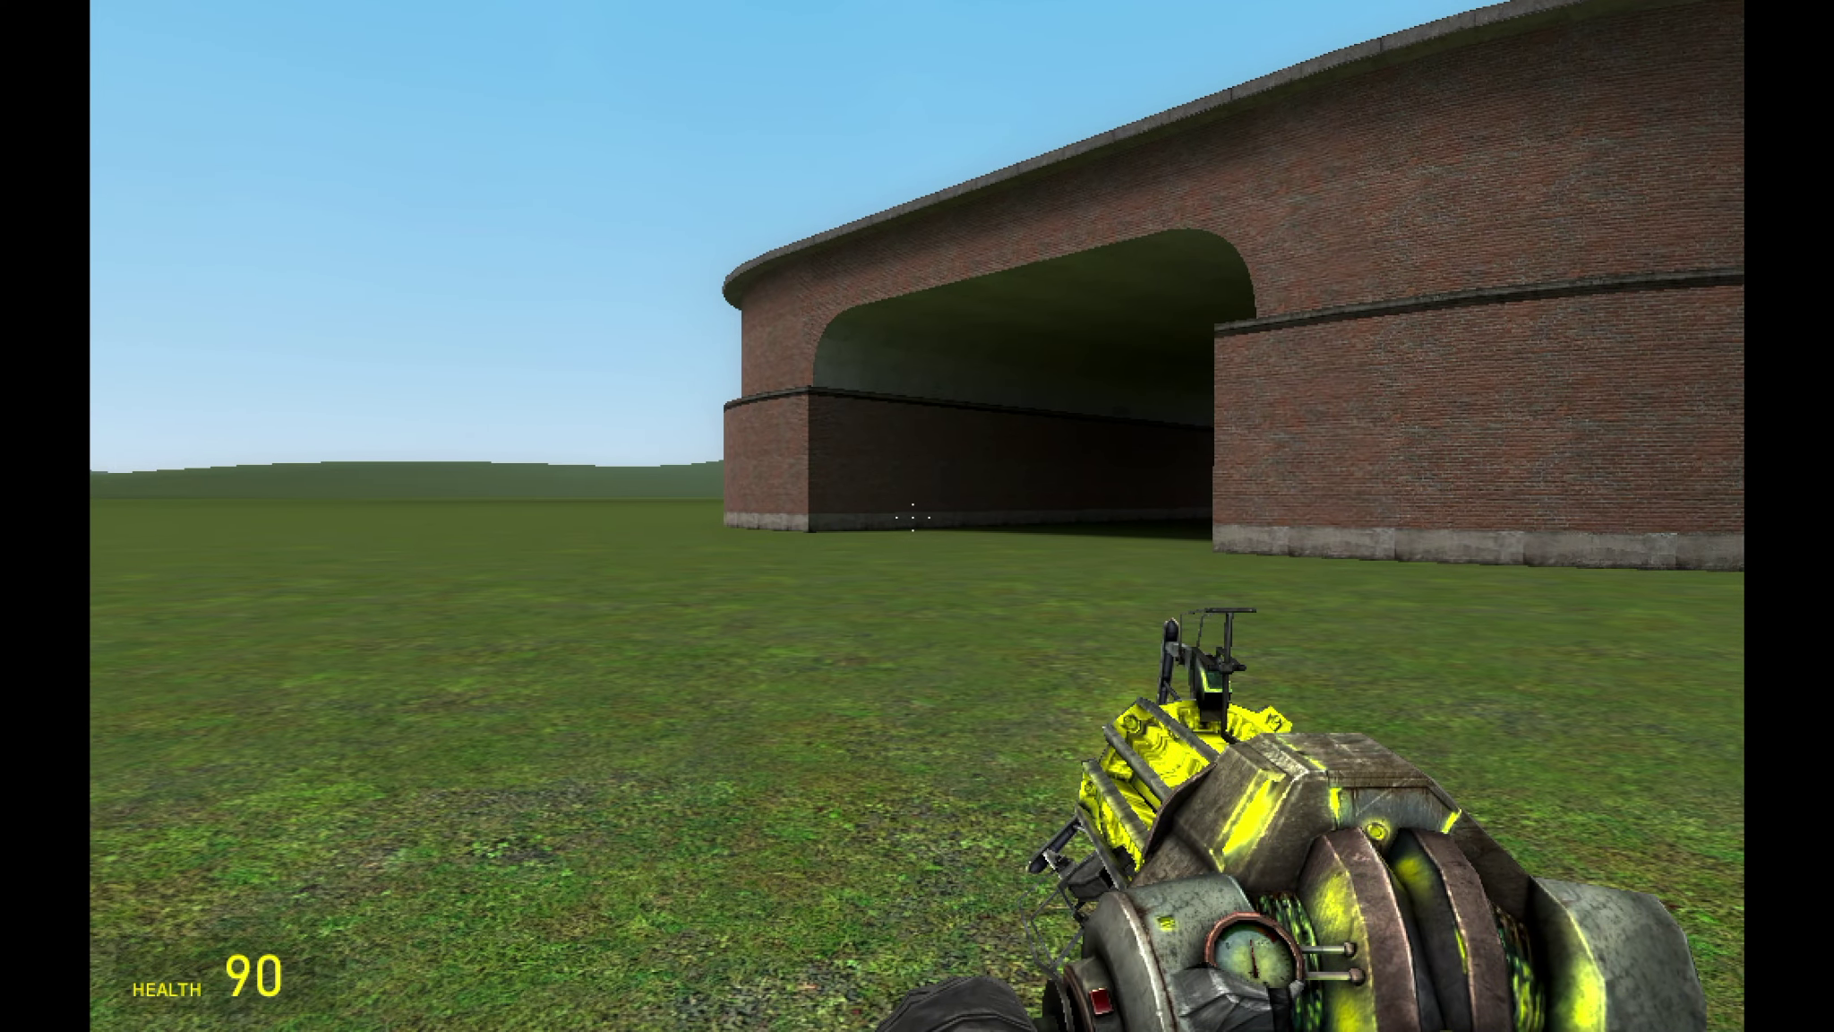
# Spawn the saved camera rover dupe from the Dupes tab's My Dupes list
pyautogui.press('q')
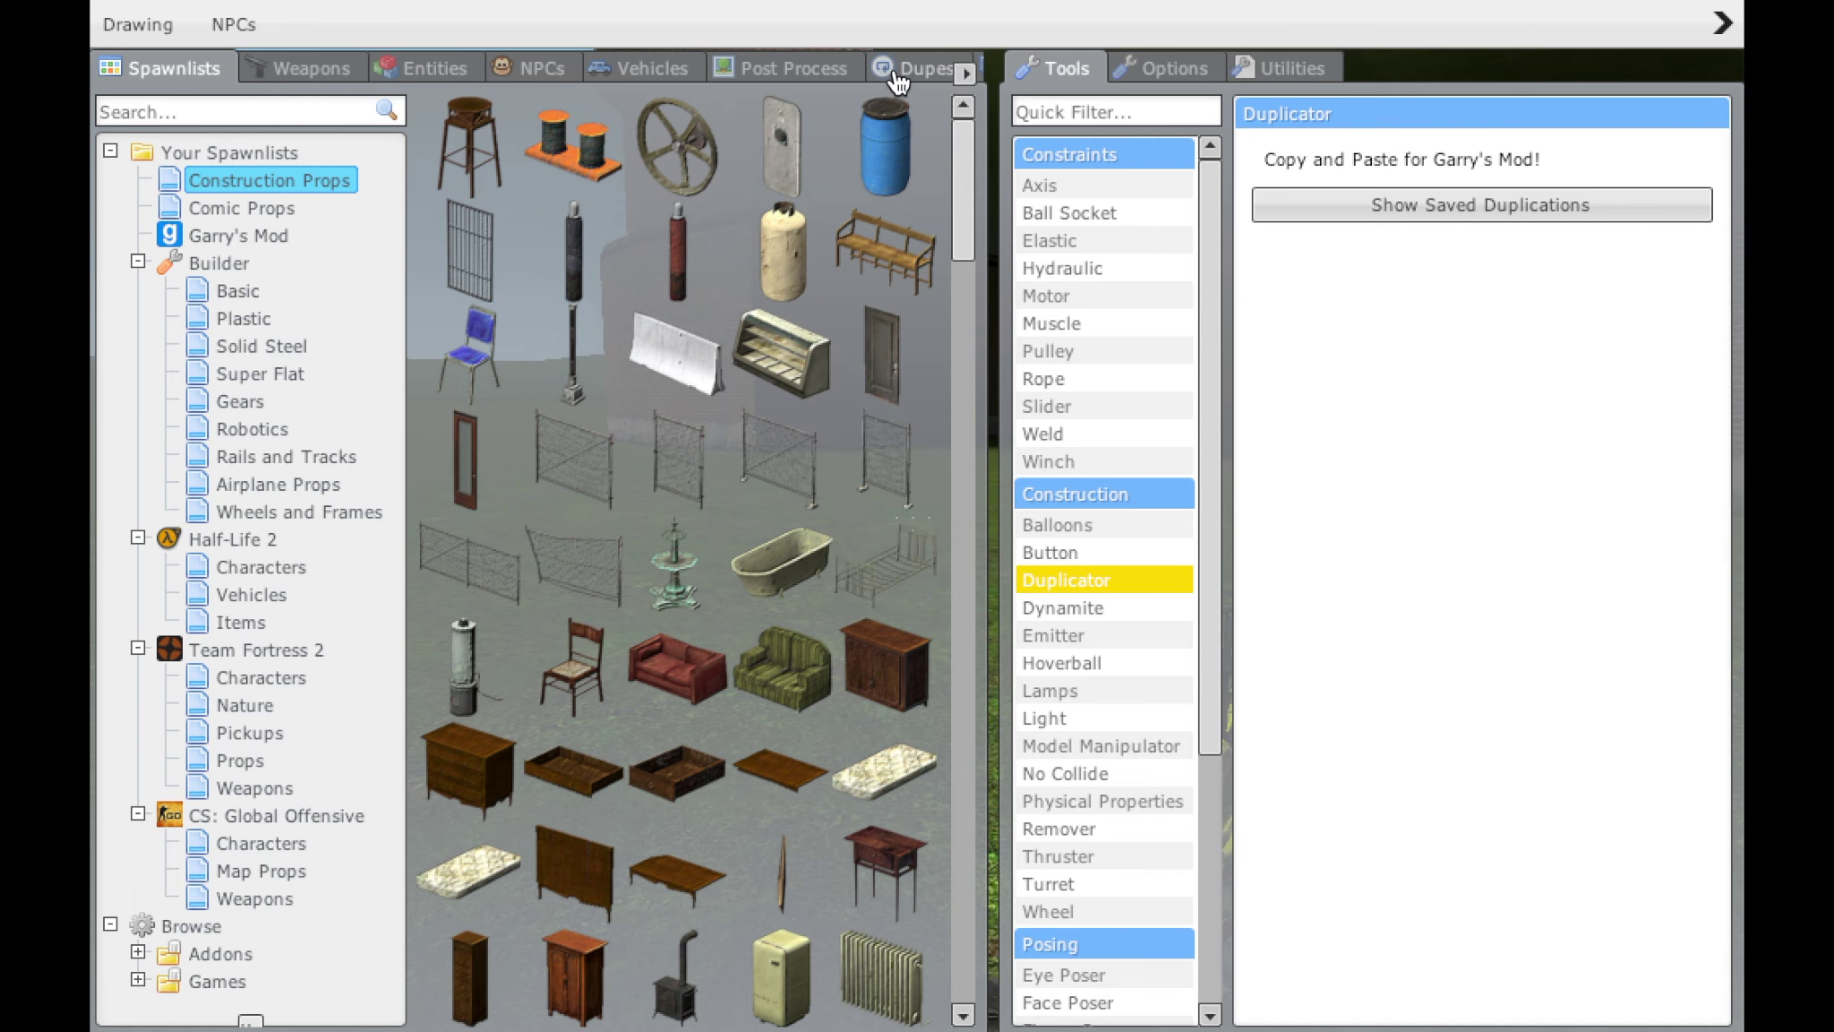
pyautogui.click(912, 68)
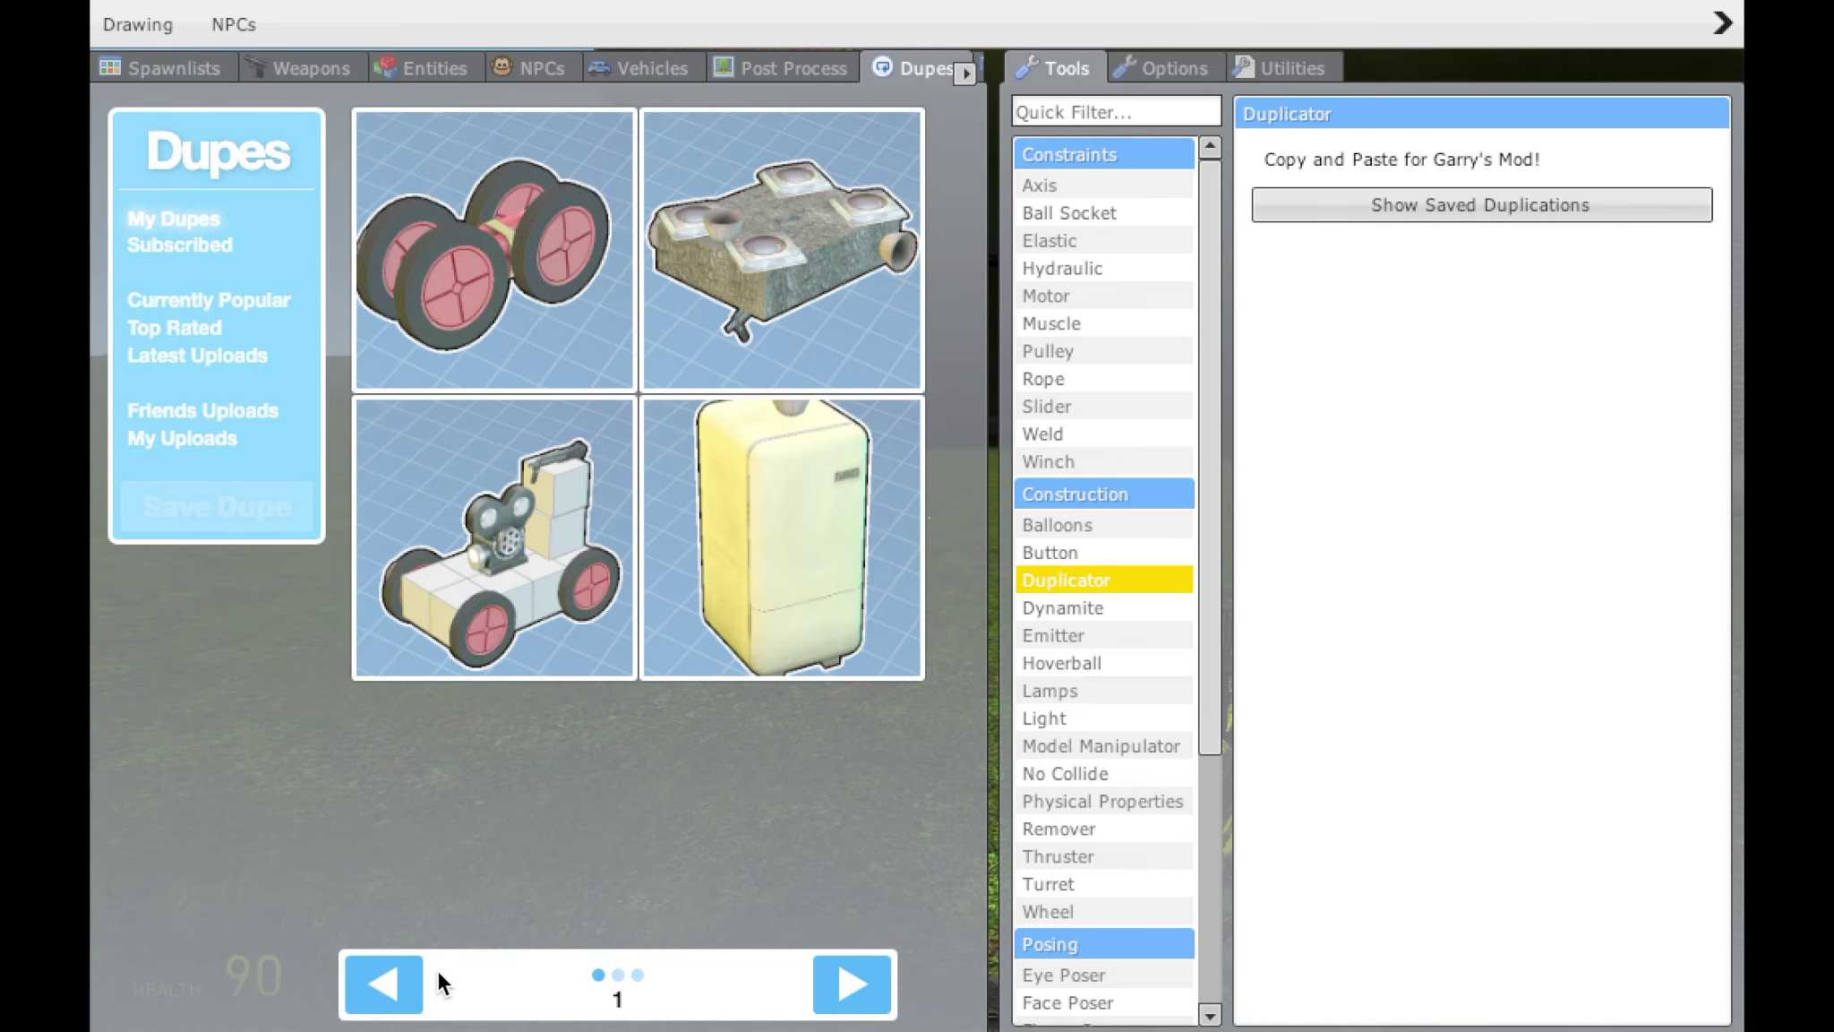
pyautogui.click(850, 986)
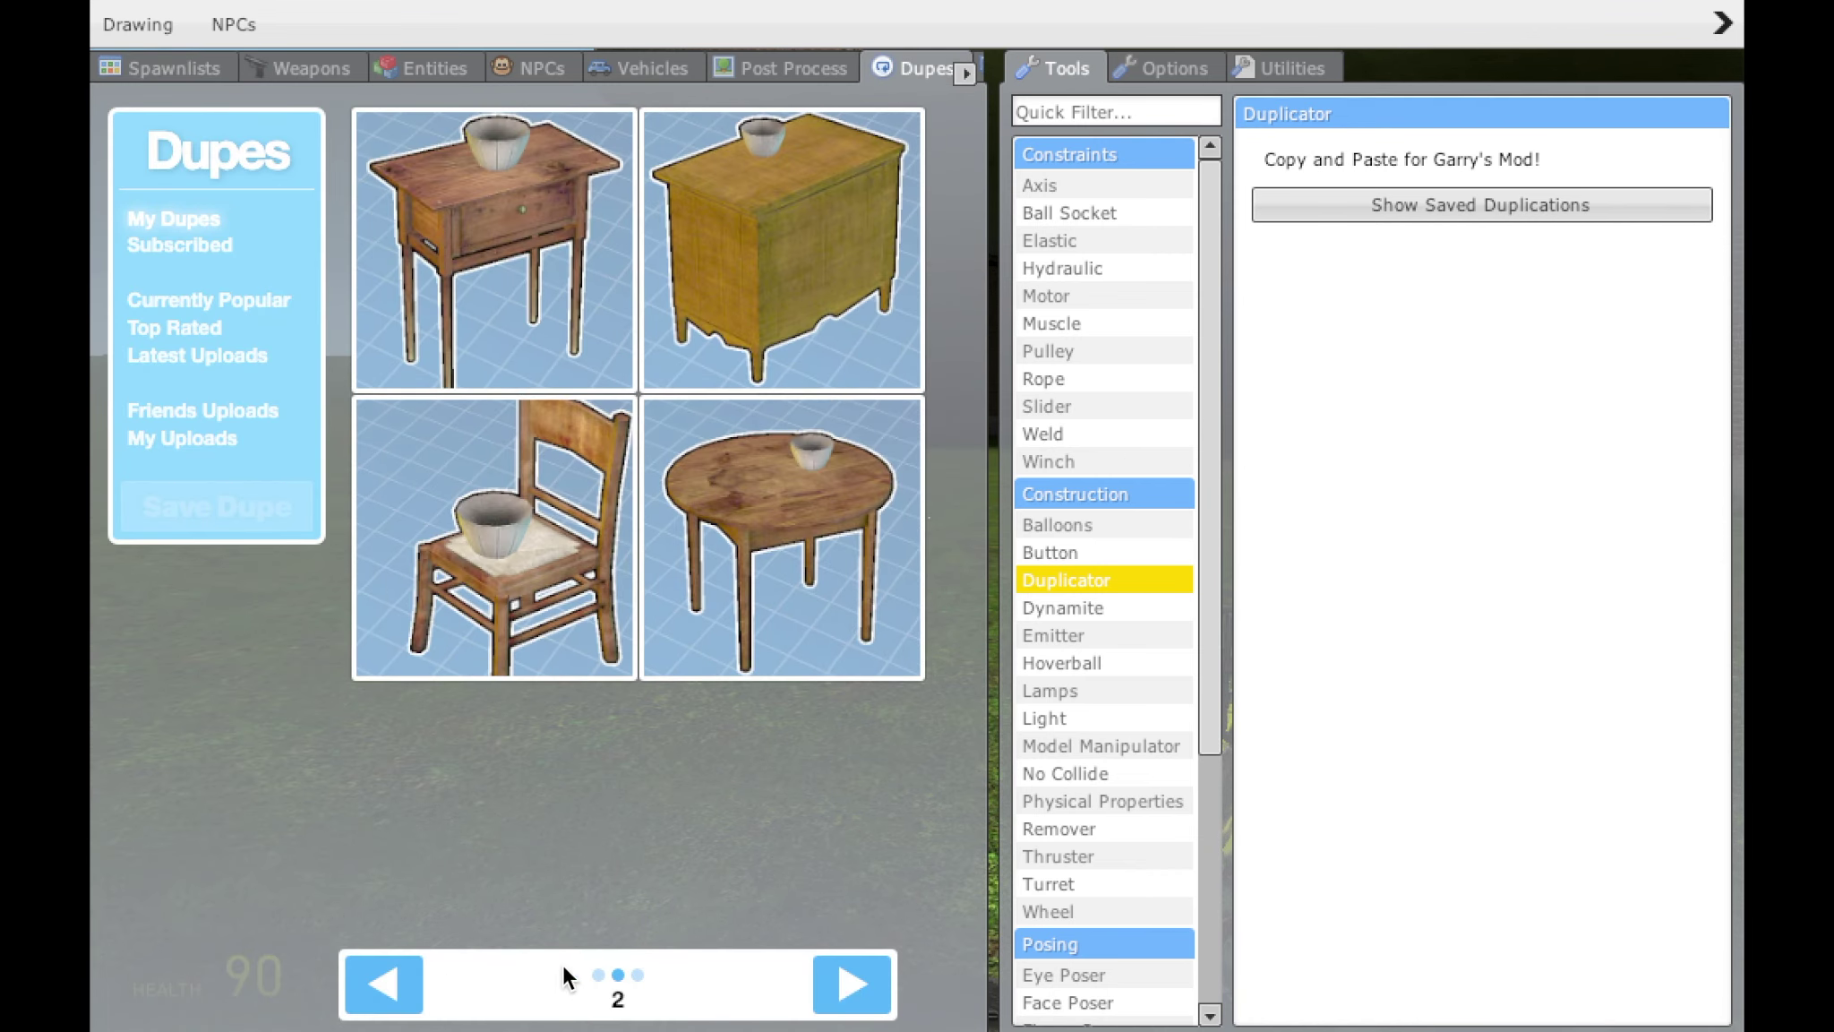
pyautogui.click(411, 979)
pyautogui.click(580, 652)
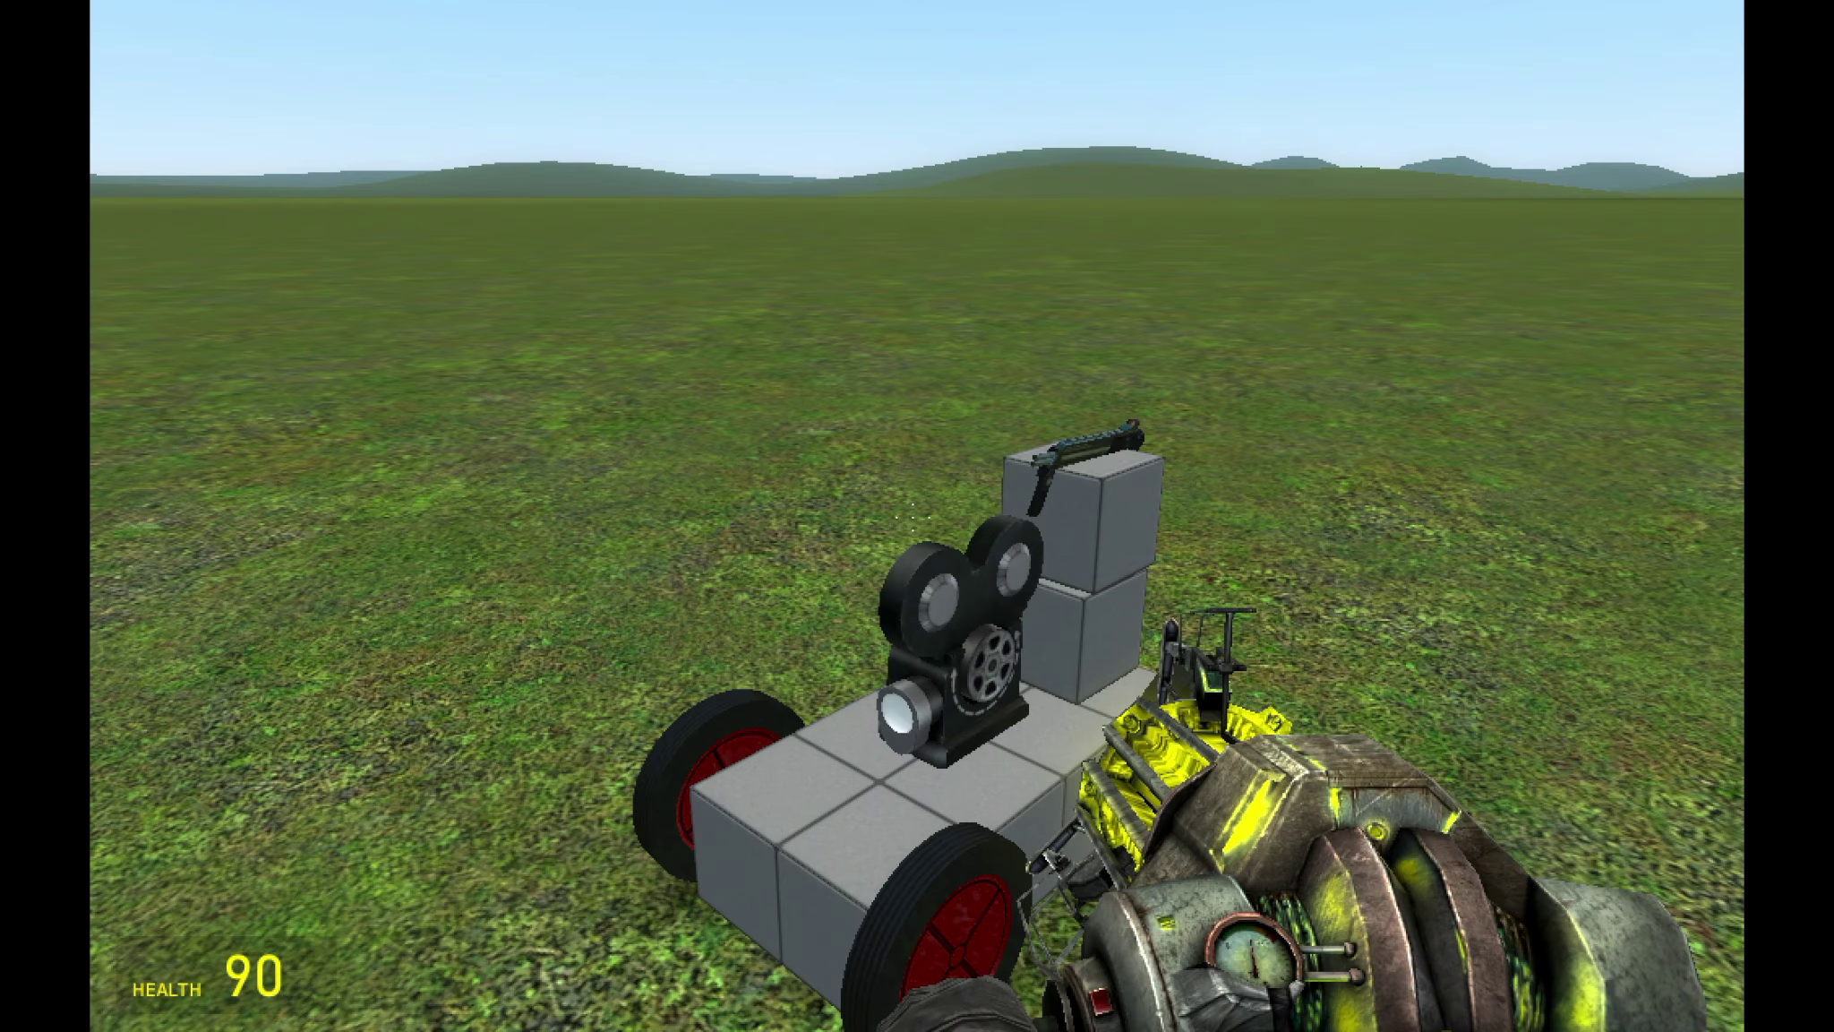
# Sit in the camera rover's seat, looking out toward the hills
pyautogui.press('e')
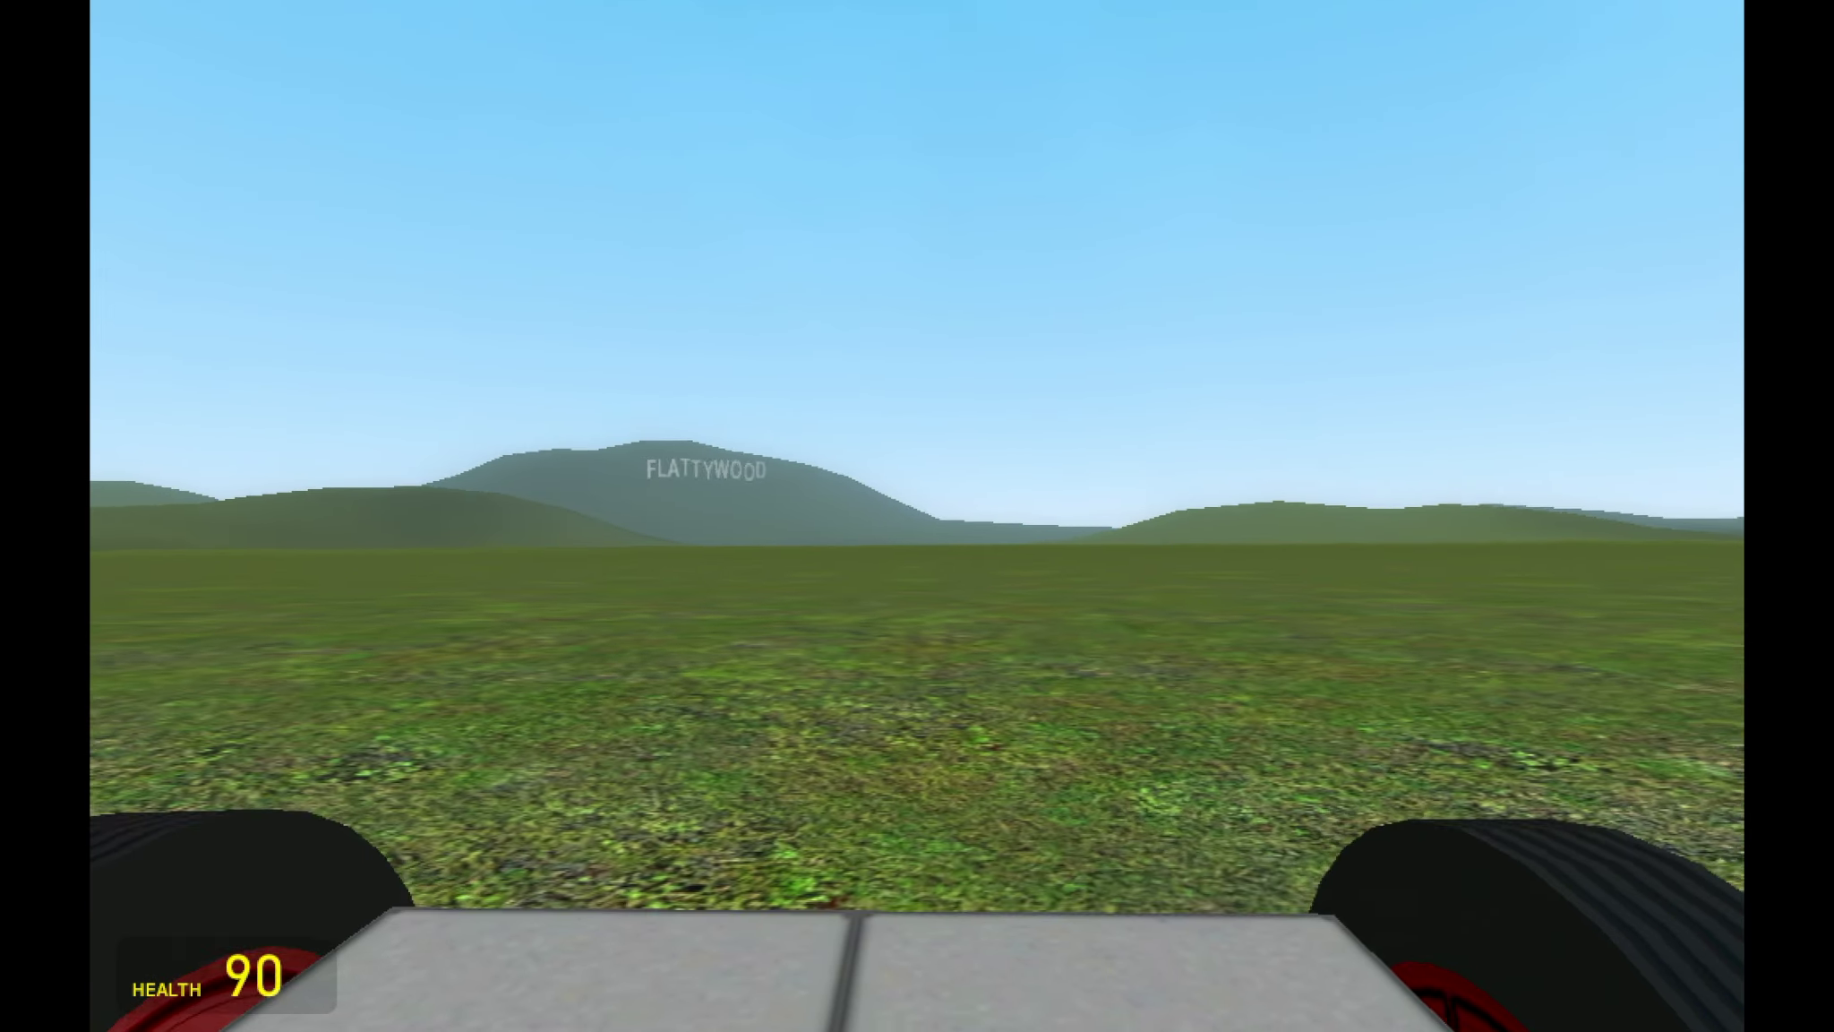